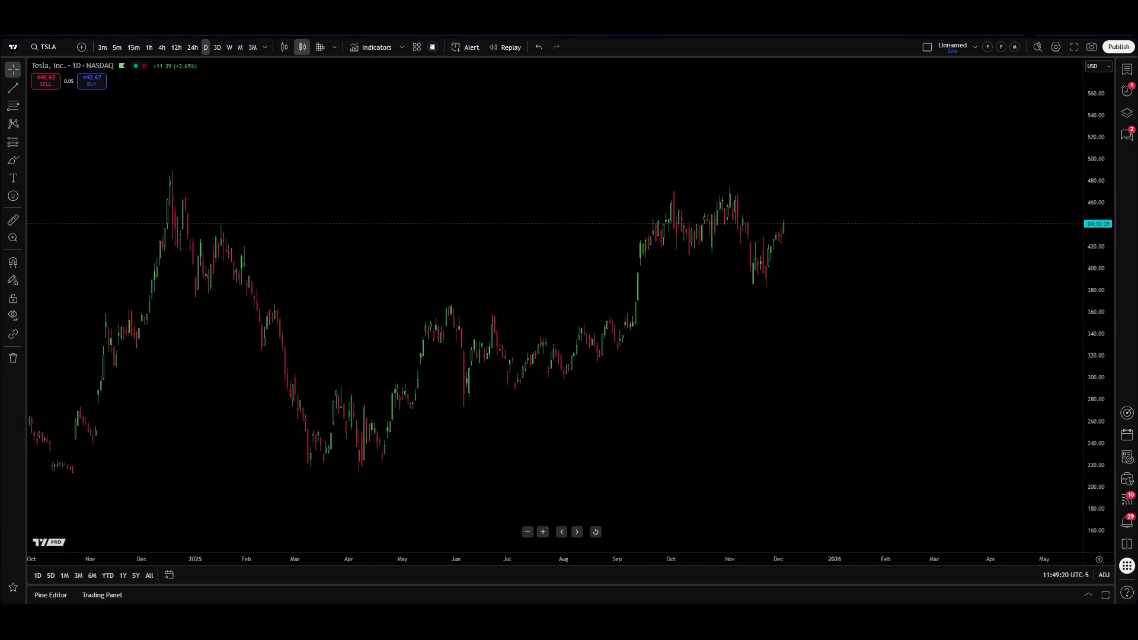
# Search the indicators for "macd" and add the built-in Moving Average Convergence Divergence to the Tesla daily chart
pyautogui.click(373, 47)
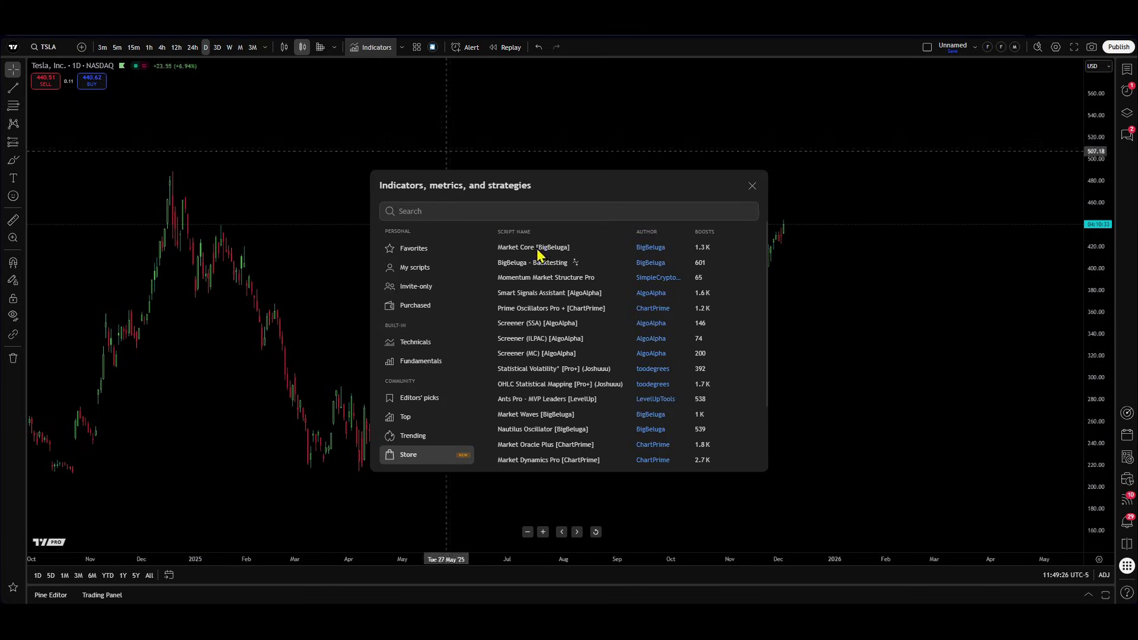
pyautogui.write('macd')
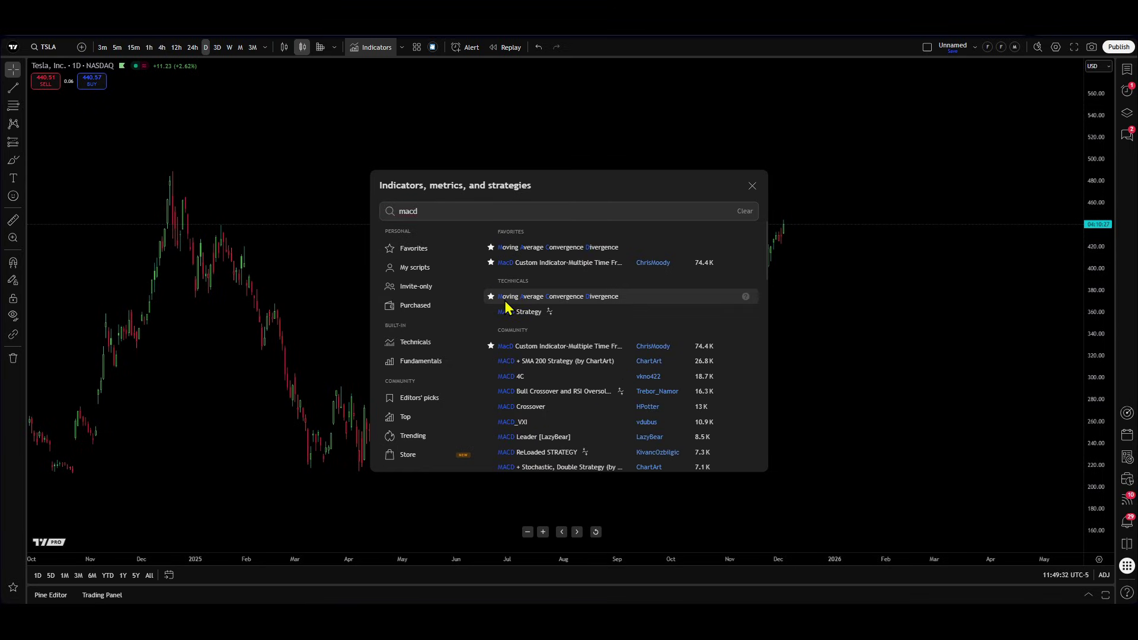
pyautogui.click(614, 302)
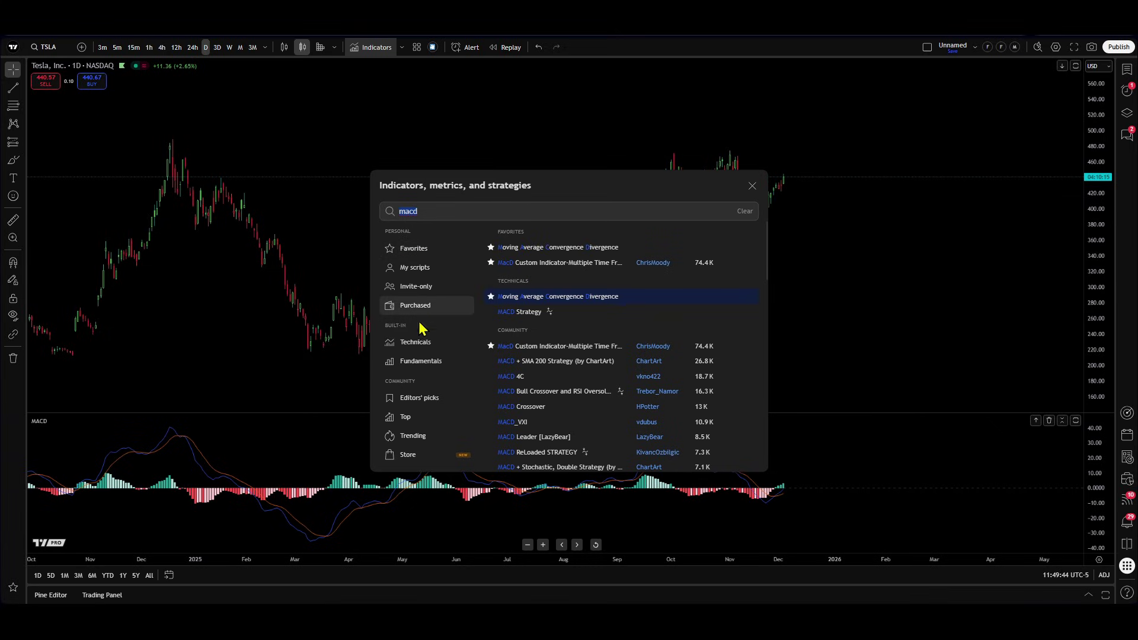
# Browse the built-in technicals, going through the indicators, strategies, profiles and patterns
pyautogui.click(419, 349)
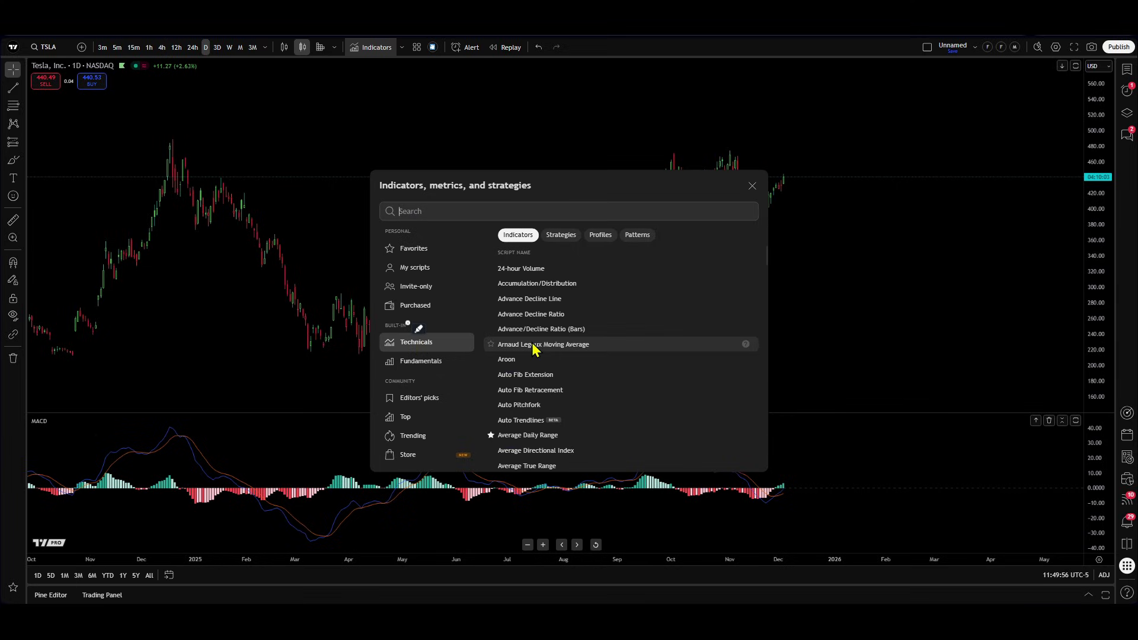
pyautogui.scroll(-2, 544, 405)
pyautogui.scroll(-2, 542, 414)
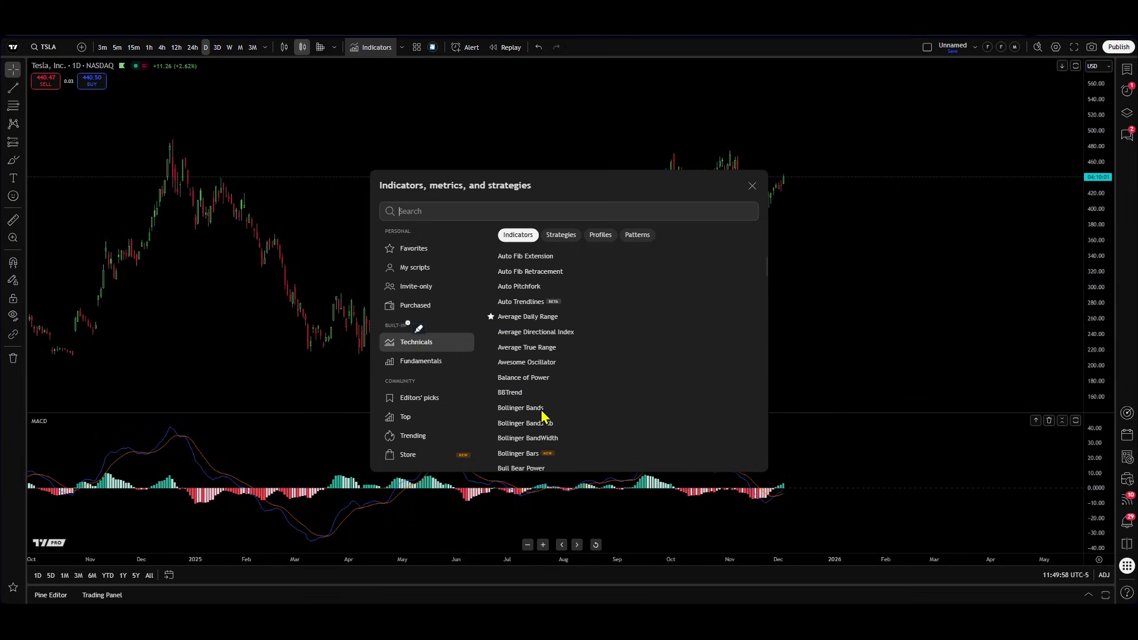
pyautogui.scroll(-10, 544, 368)
pyautogui.scroll(-10, 548, 368)
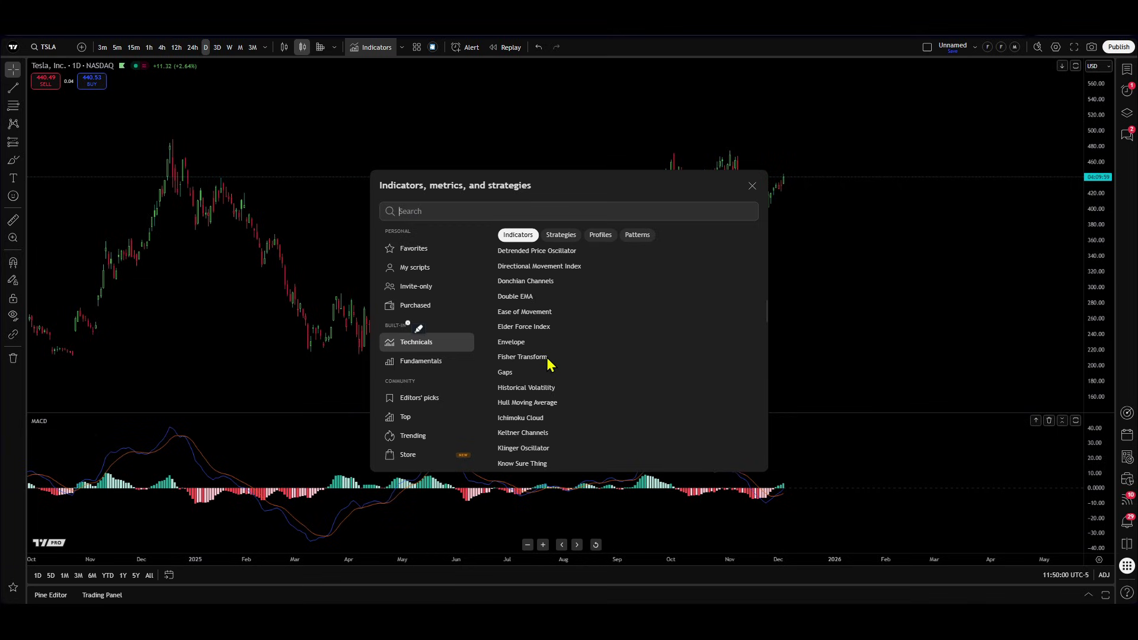
pyautogui.scroll(-5, 519, 382)
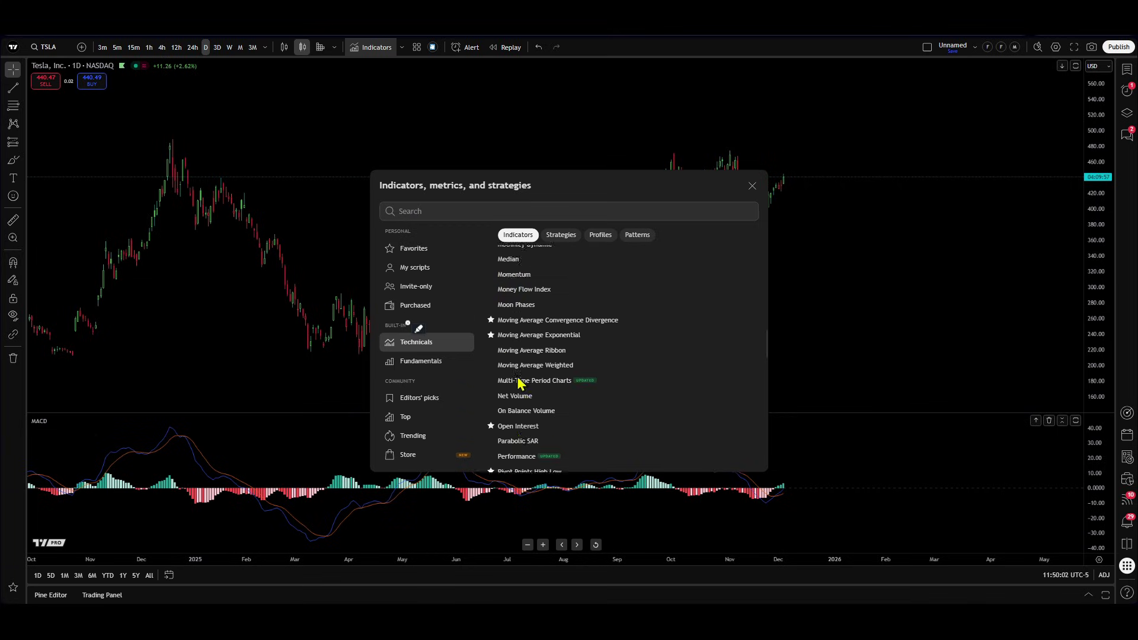
pyautogui.click(567, 235)
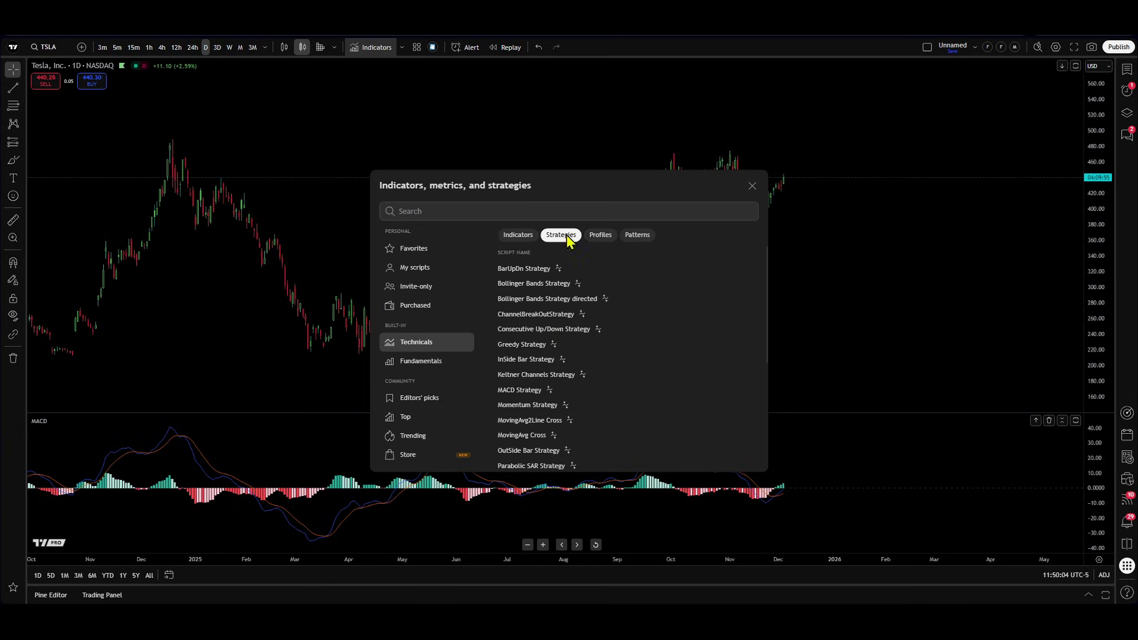
pyautogui.click(609, 236)
pyautogui.click(635, 237)
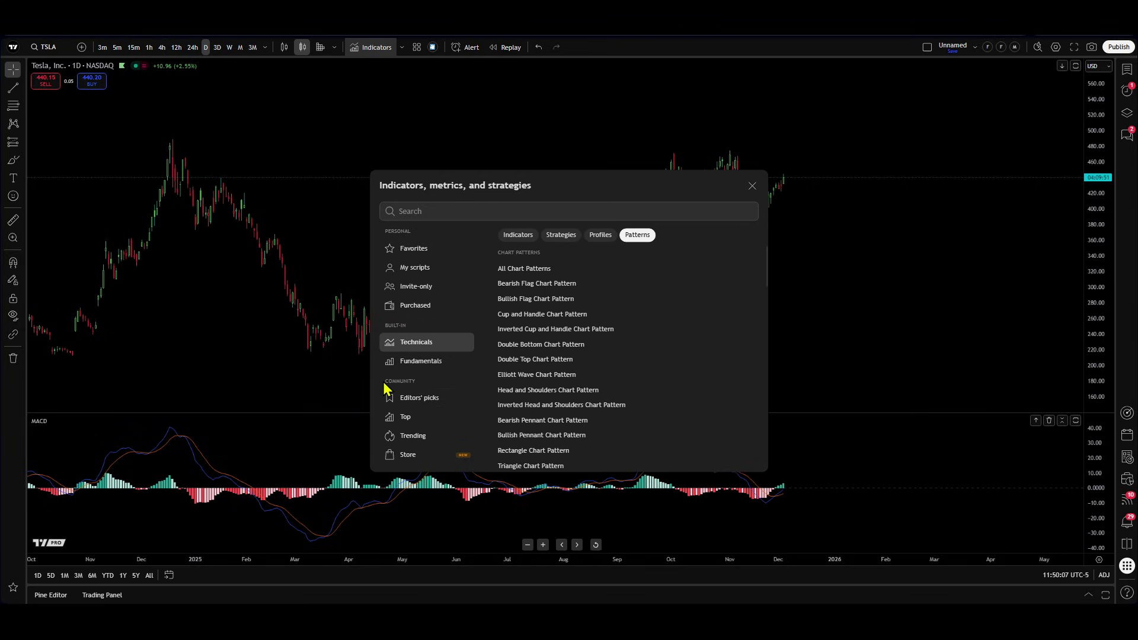
# Look through the community Editors' picks, Top, Trending and Store scripts, and close the indicator library
pyautogui.click(419, 405)
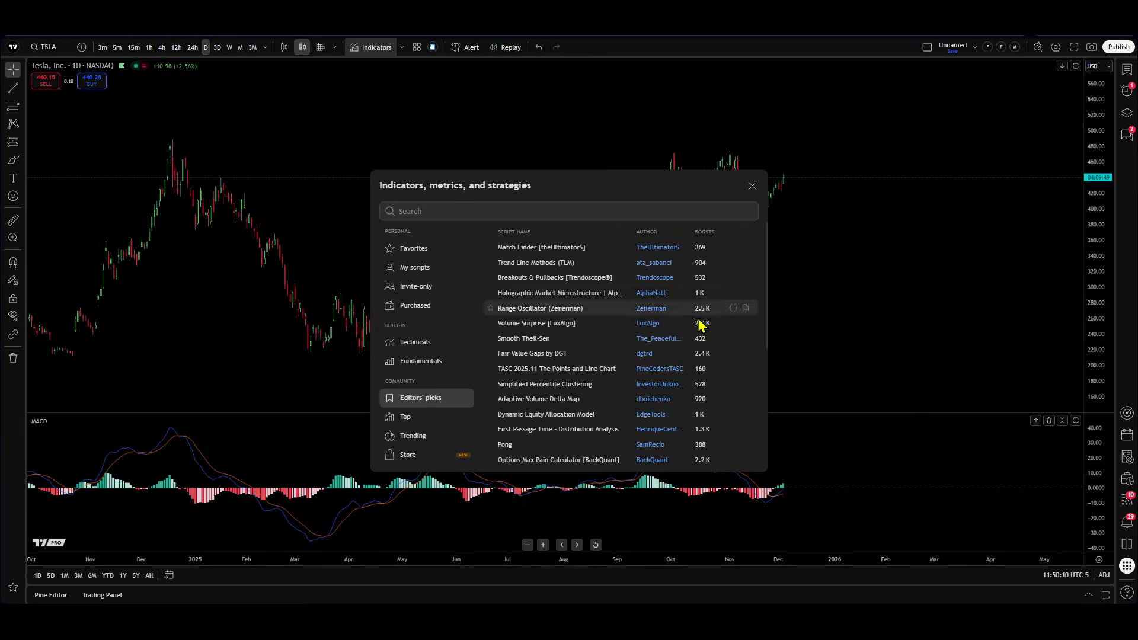
pyautogui.scroll(-8, 694, 361)
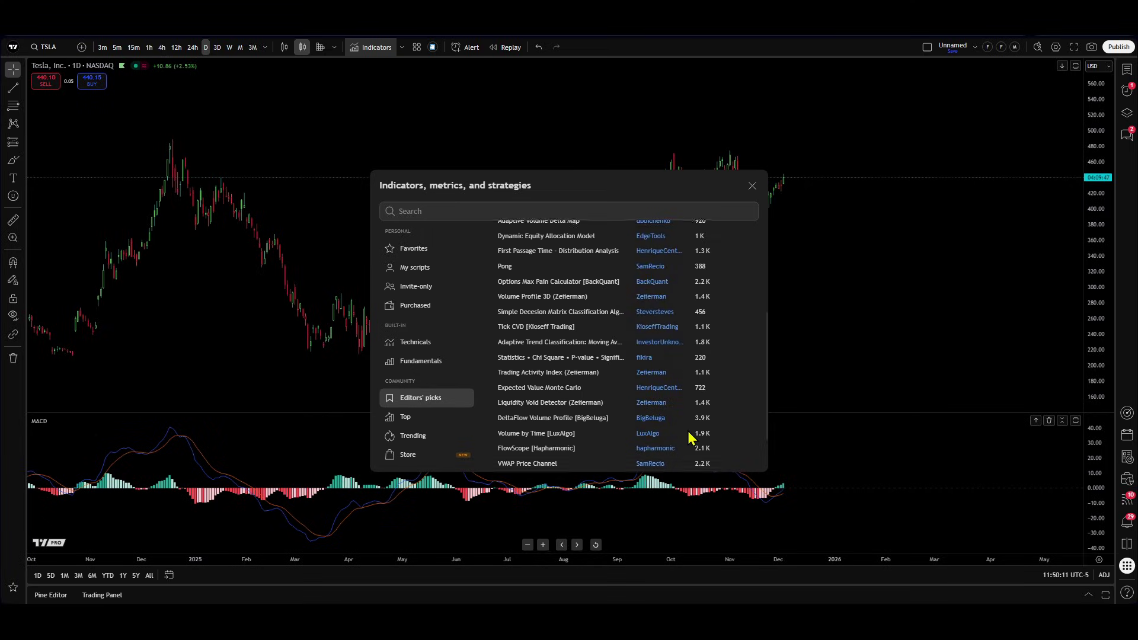
pyautogui.click(403, 417)
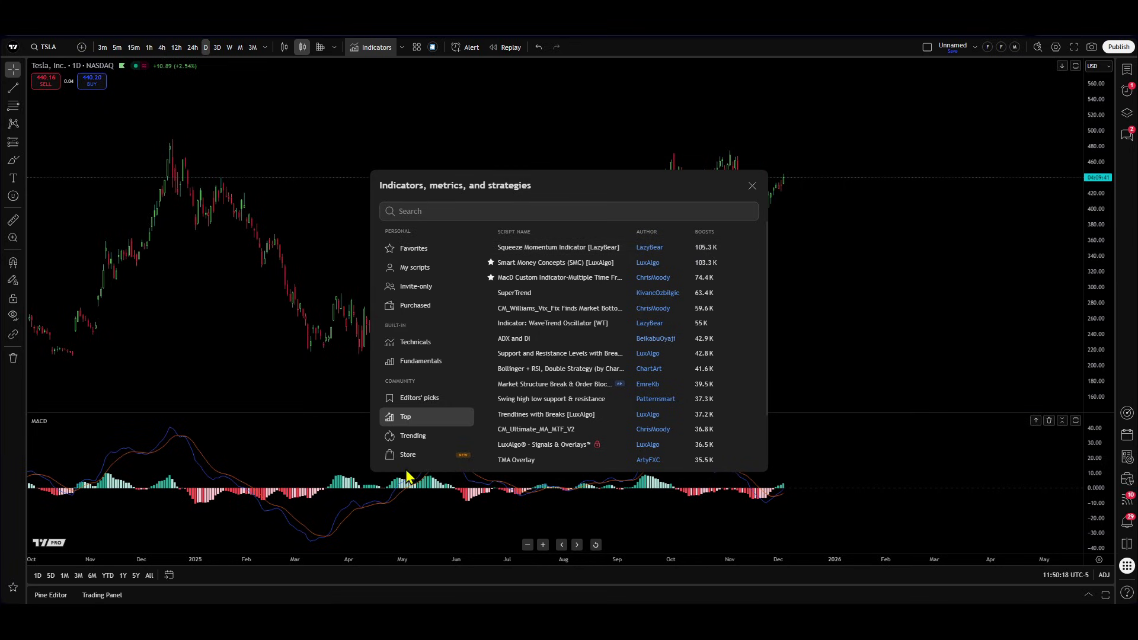
pyautogui.click(414, 436)
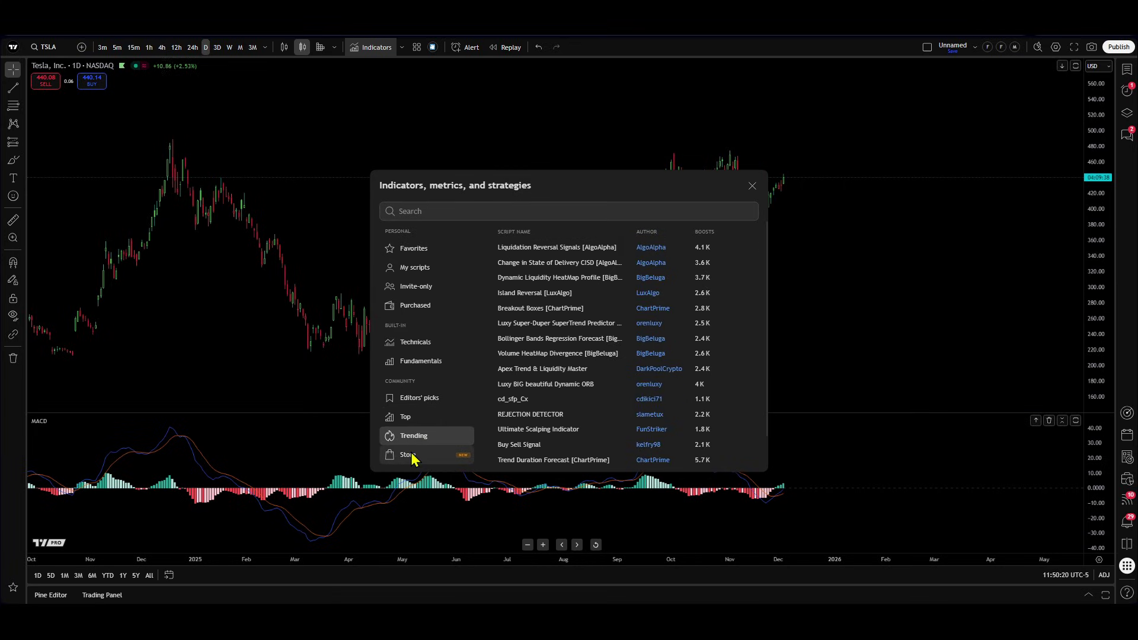
pyautogui.click(415, 459)
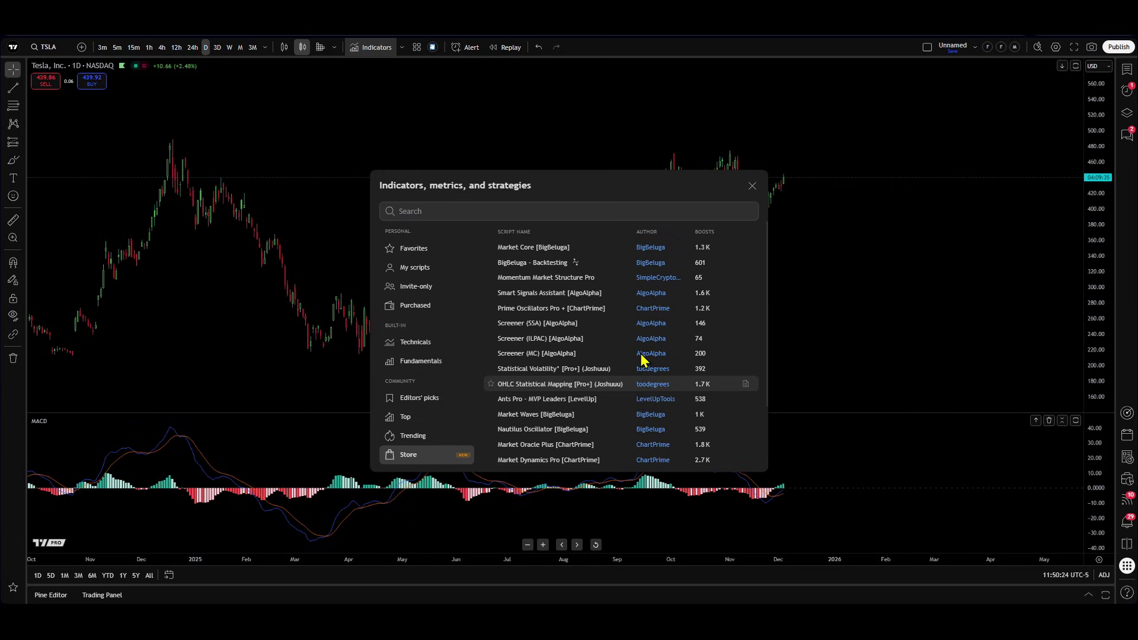
pyautogui.click(752, 185)
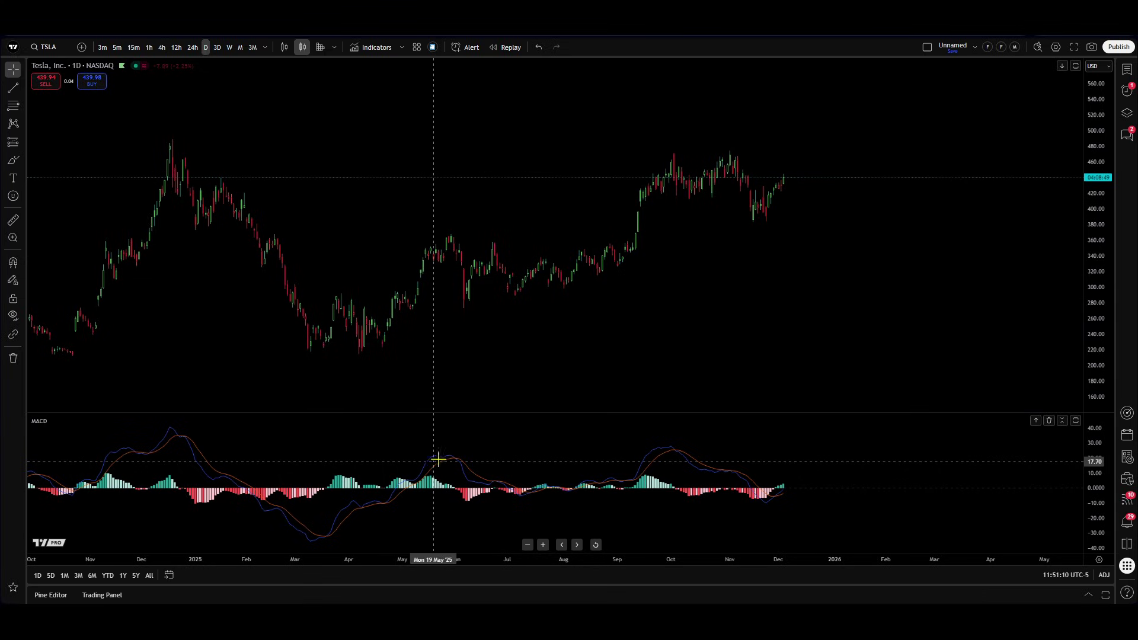
# Examine the MACD lines and histogram in a maximized pane, and restore the split view with the MACD scale readjusted
pyautogui.doubleClick(574, 450)
pyautogui.moveTo(544, 495); pyautogui.dragTo(636, 482)
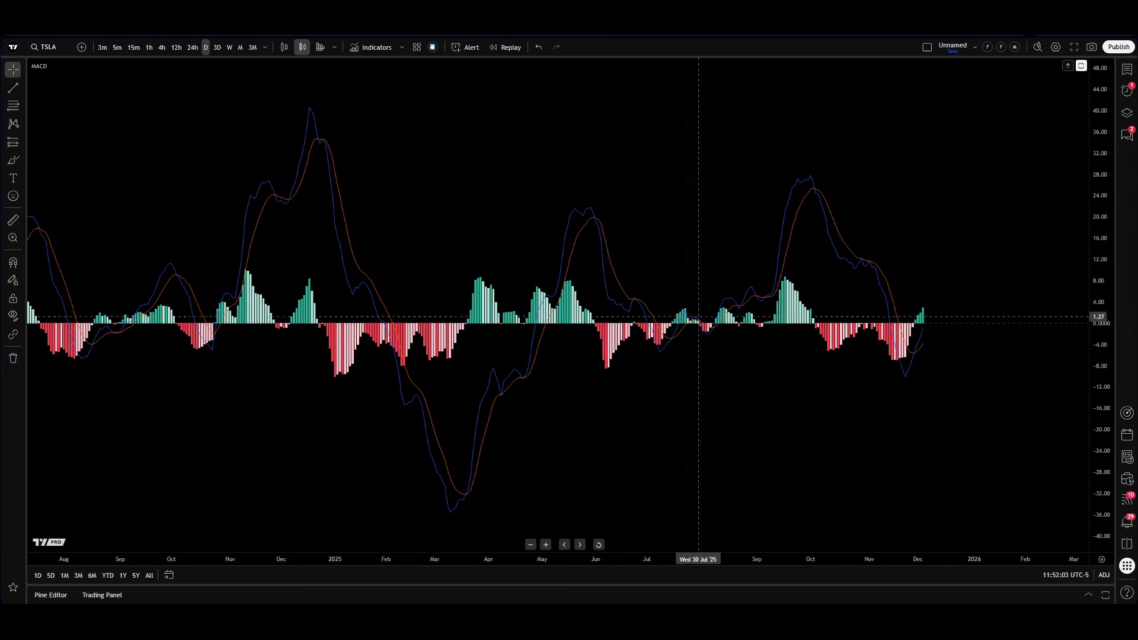
pyautogui.doubleClick(939, 214)
pyautogui.moveTo(1112, 519); pyautogui.dragTo(1112, 489)
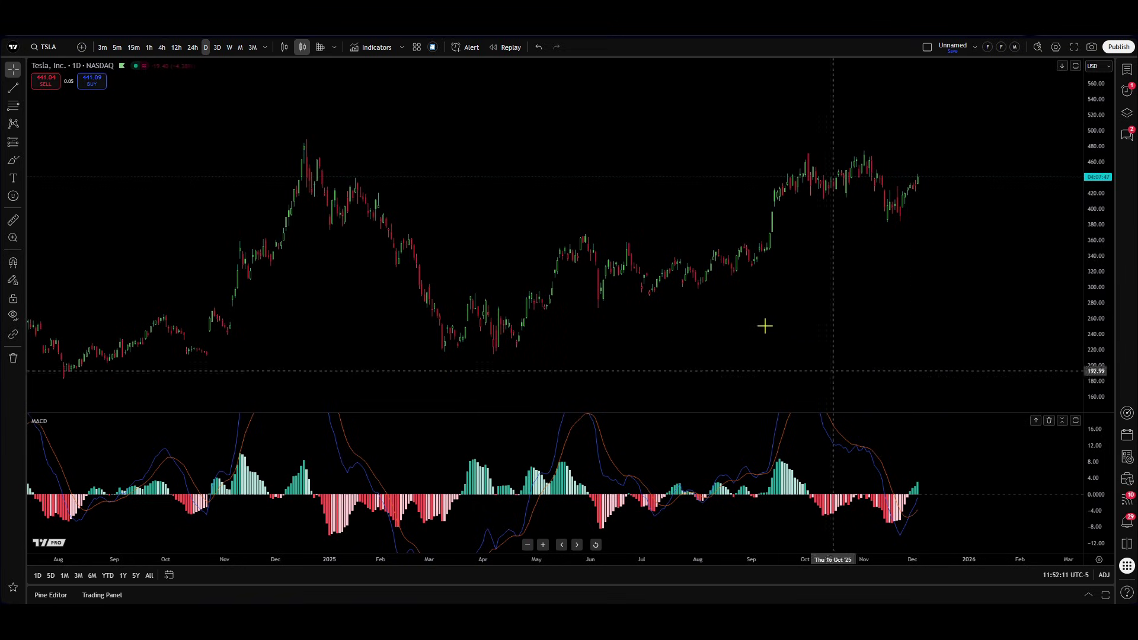
pyautogui.moveTo(967, 369); pyautogui.dragTo(930, 358)
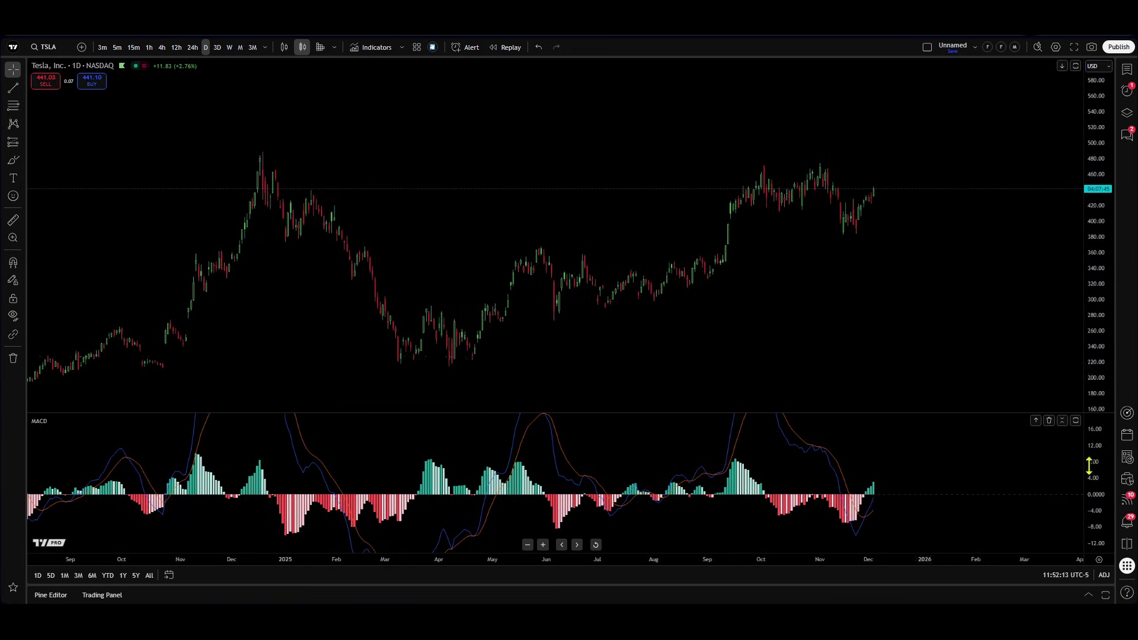
pyautogui.moveTo(1099, 469); pyautogui.dragTo(1096, 495)
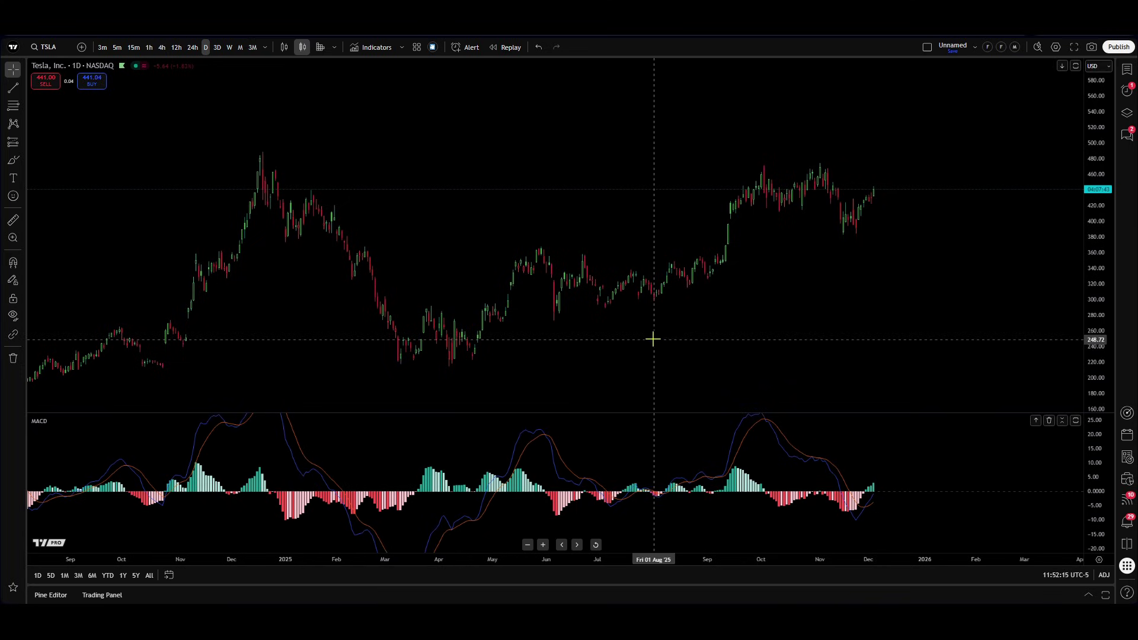
pyautogui.moveTo(655, 332); pyautogui.dragTo(665, 320)
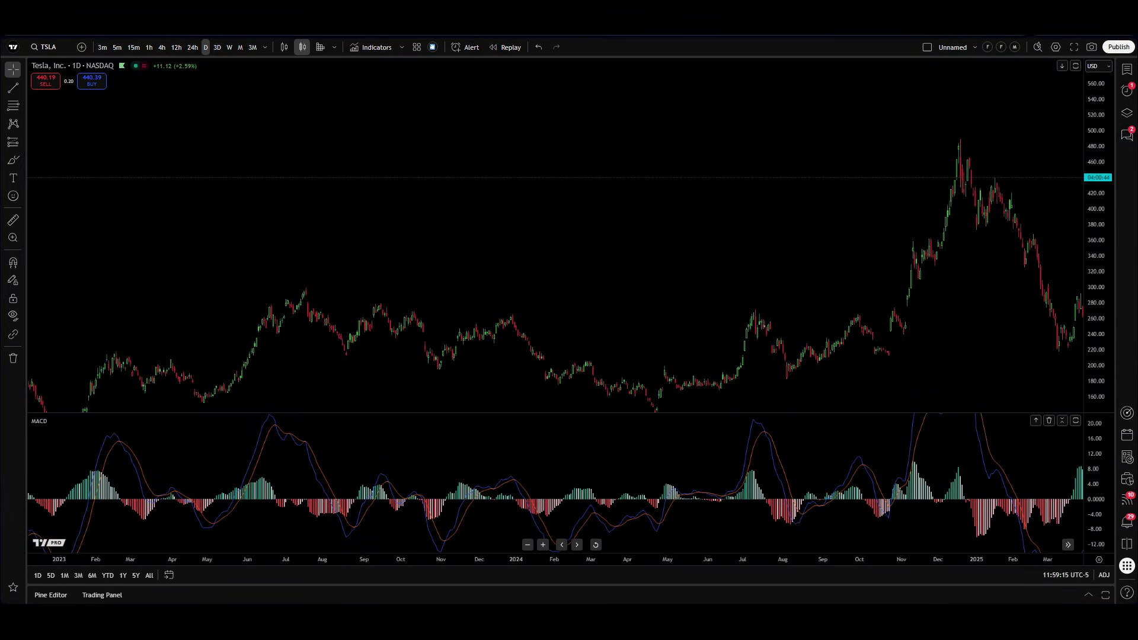
# Review Tesla's price history from 2023 onward against the MACD, and inspect the maximized MACD pane up to December 2025
pyautogui.moveTo(741, 178); pyautogui.dragTo(655, 202)
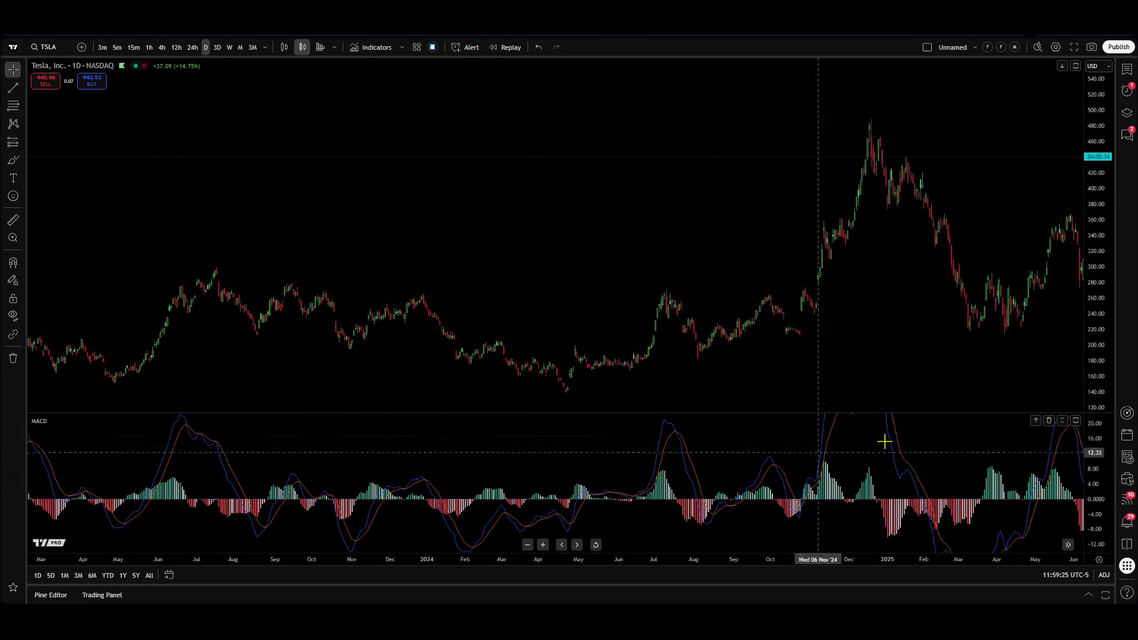
pyautogui.moveTo(846, 371); pyautogui.dragTo(709, 330)
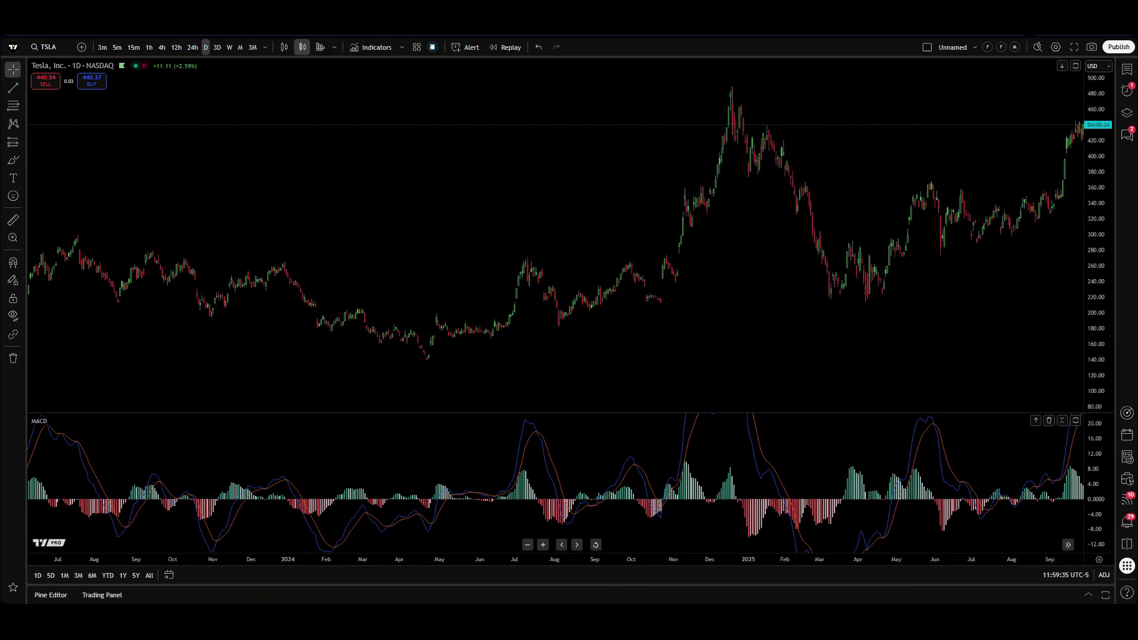
pyautogui.doubleClick(449, 437)
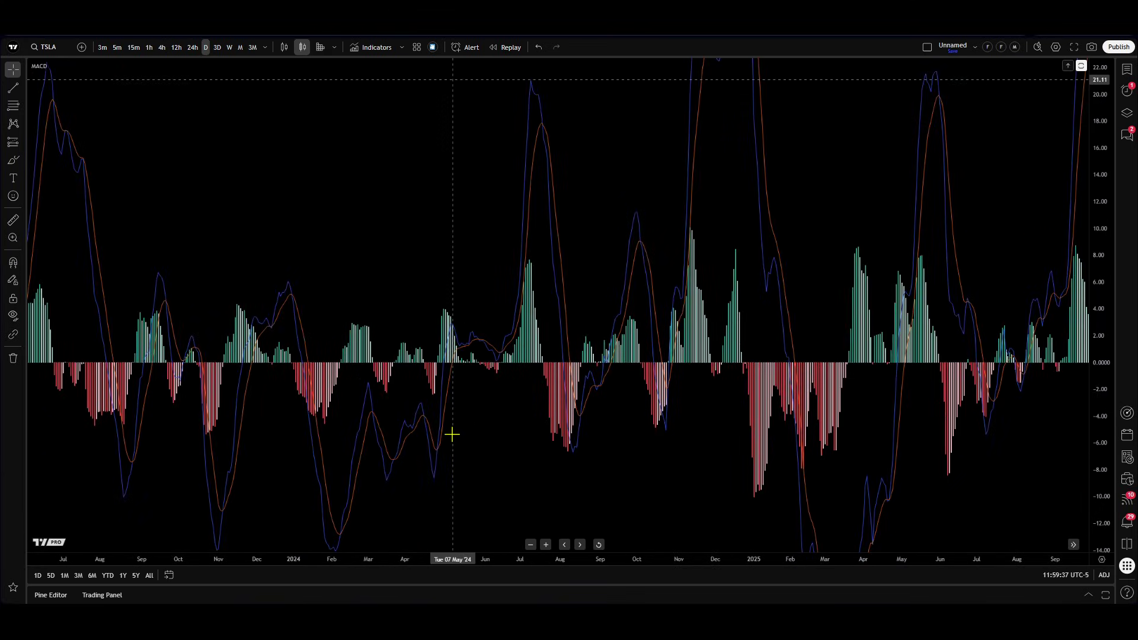
pyautogui.moveTo(1106, 166); pyautogui.dragTo(1093, 486)
pyautogui.scroll(2, 815, 493)
pyautogui.moveTo(968, 150); pyautogui.dragTo(653, 148)
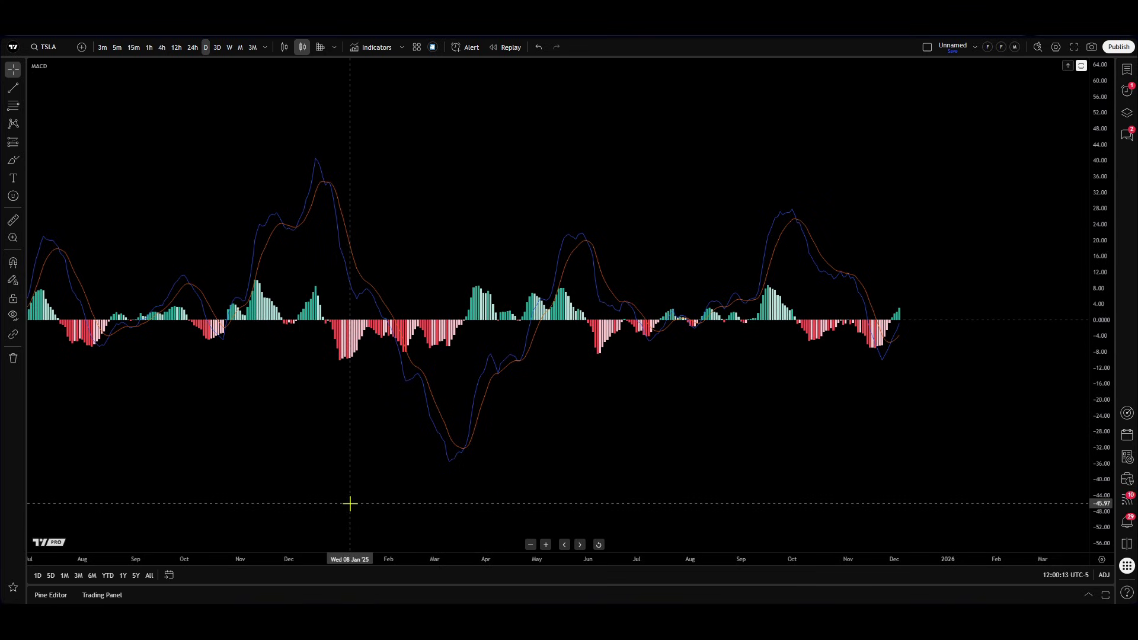
pyautogui.hscroll(3, 568, 222)
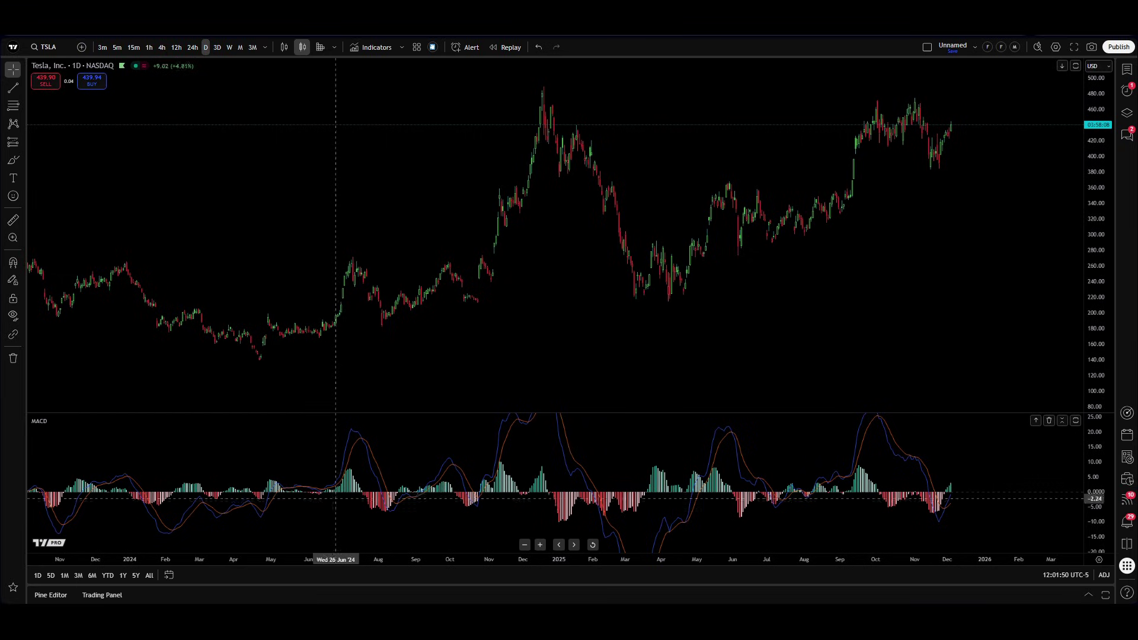
# Examine the MACD line crossovers and histogram from mid-2024 through 2025, both maximized and alongside the price candles
pyautogui.doubleClick(347, 508)
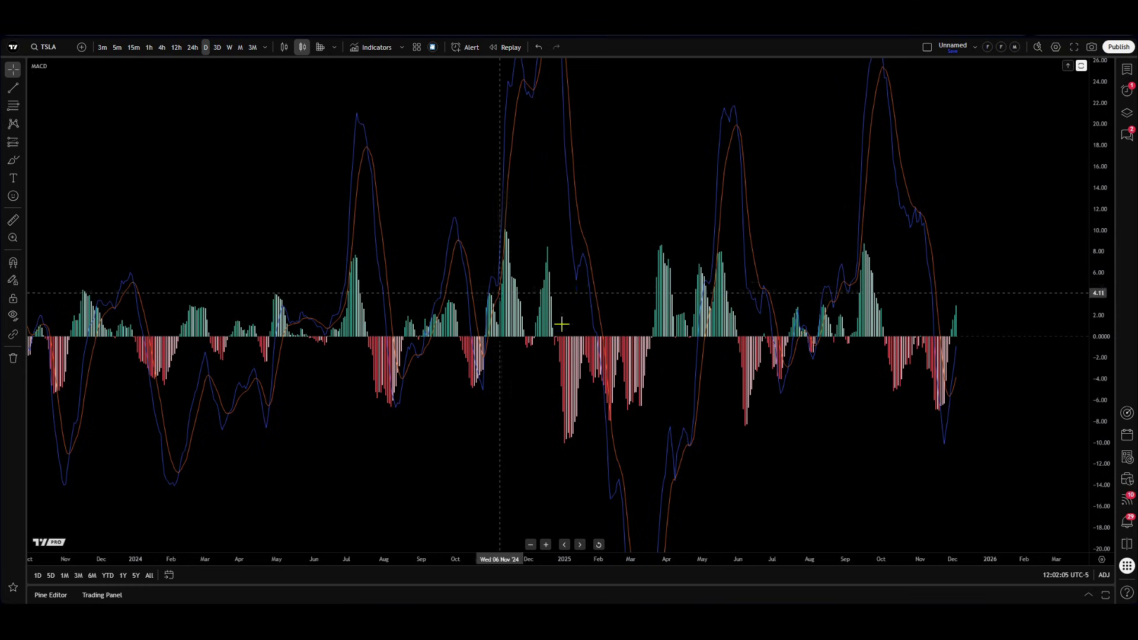
pyautogui.doubleClick(972, 203)
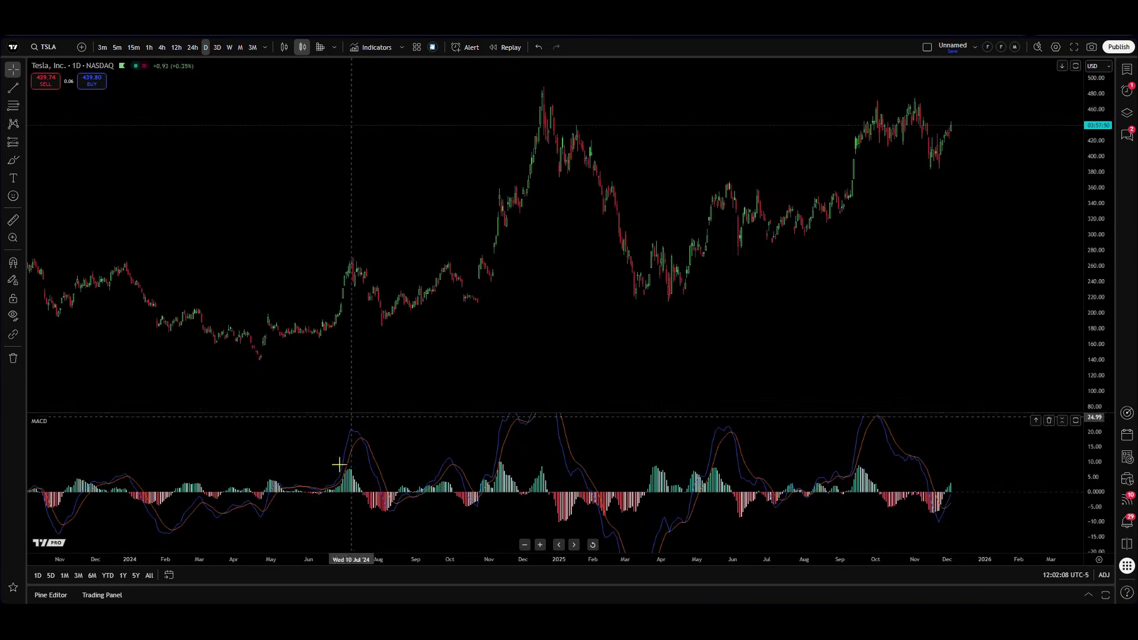
pyautogui.scroll(2, 343, 472)
pyautogui.moveTo(287, 392); pyautogui.dragTo(604, 365)
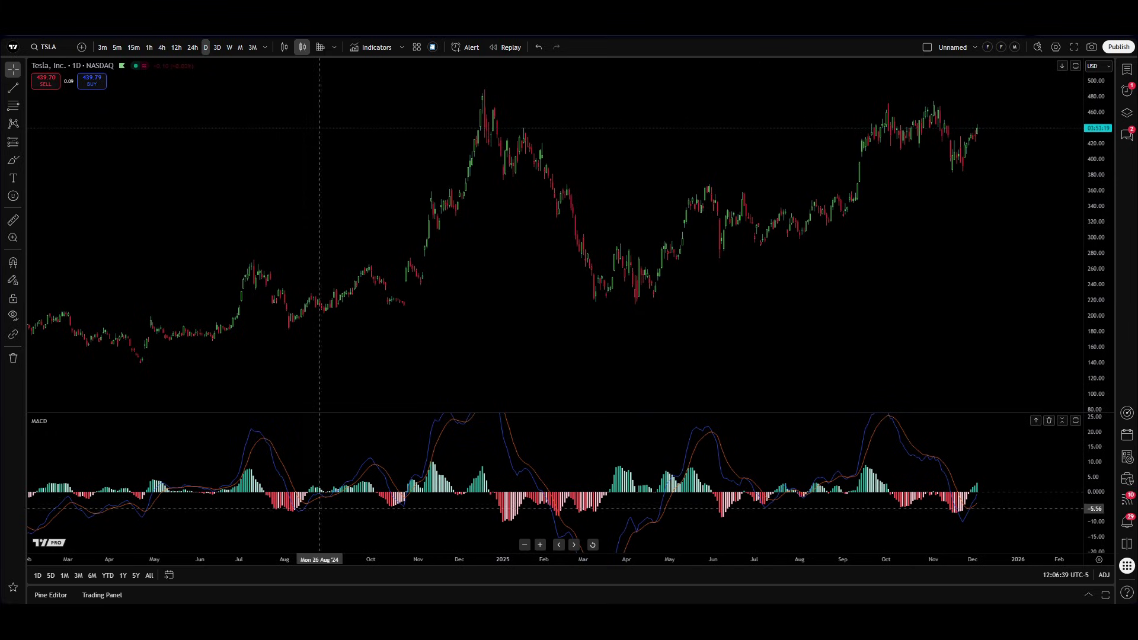
pyautogui.scroll(2, 724, 492)
pyautogui.scroll(2, 724, 492)
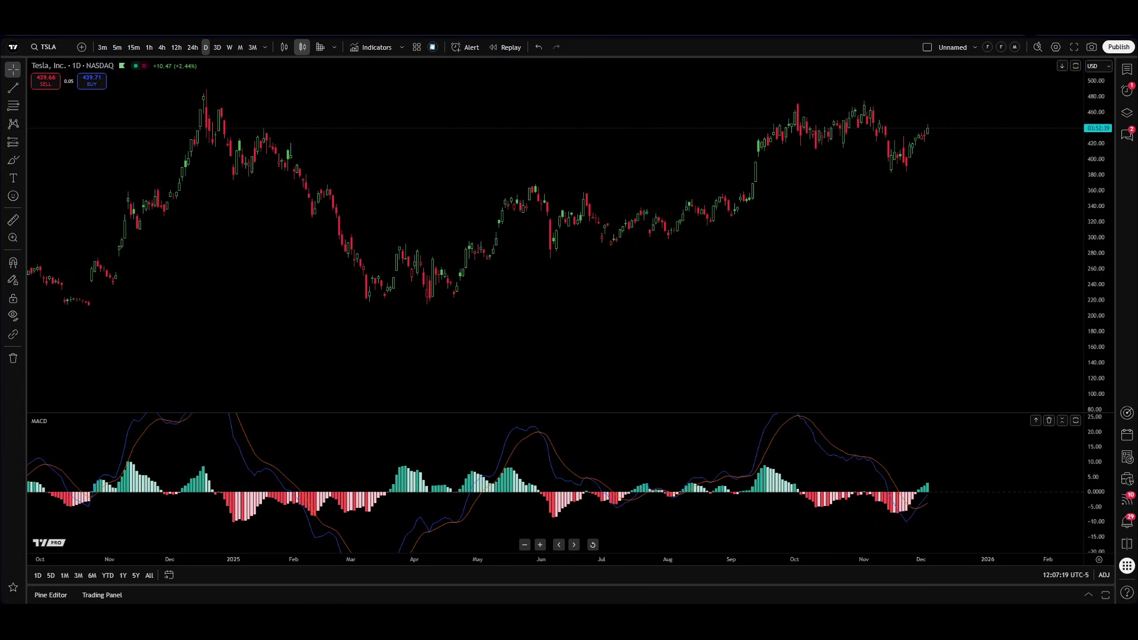
pyautogui.scroll(-2, 710, 382)
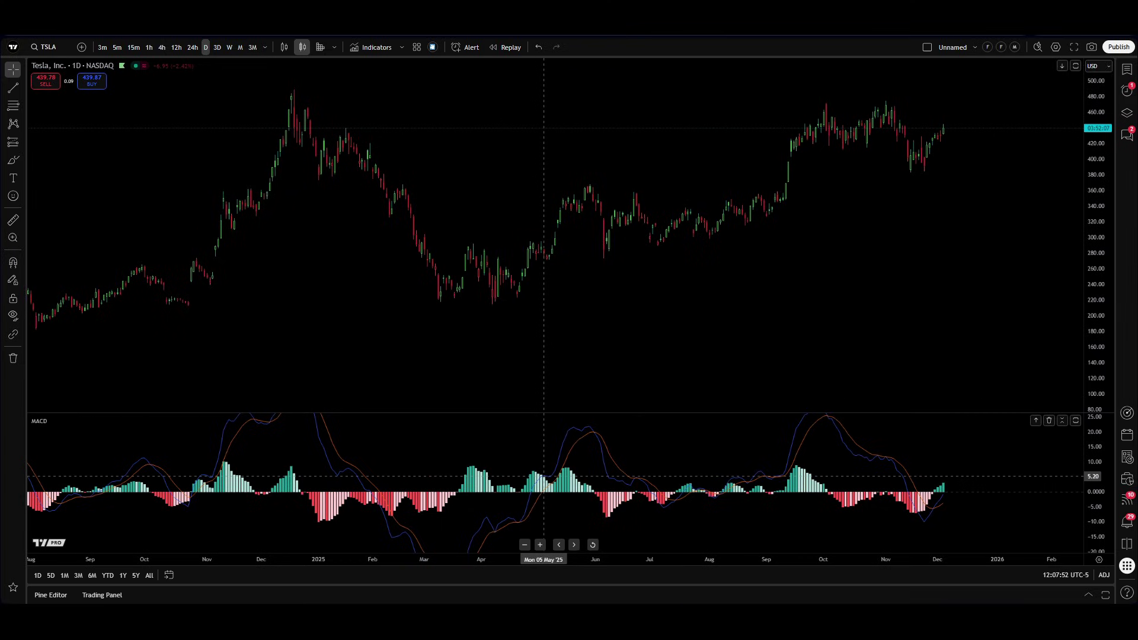
pyautogui.scroll(-2, 544, 475)
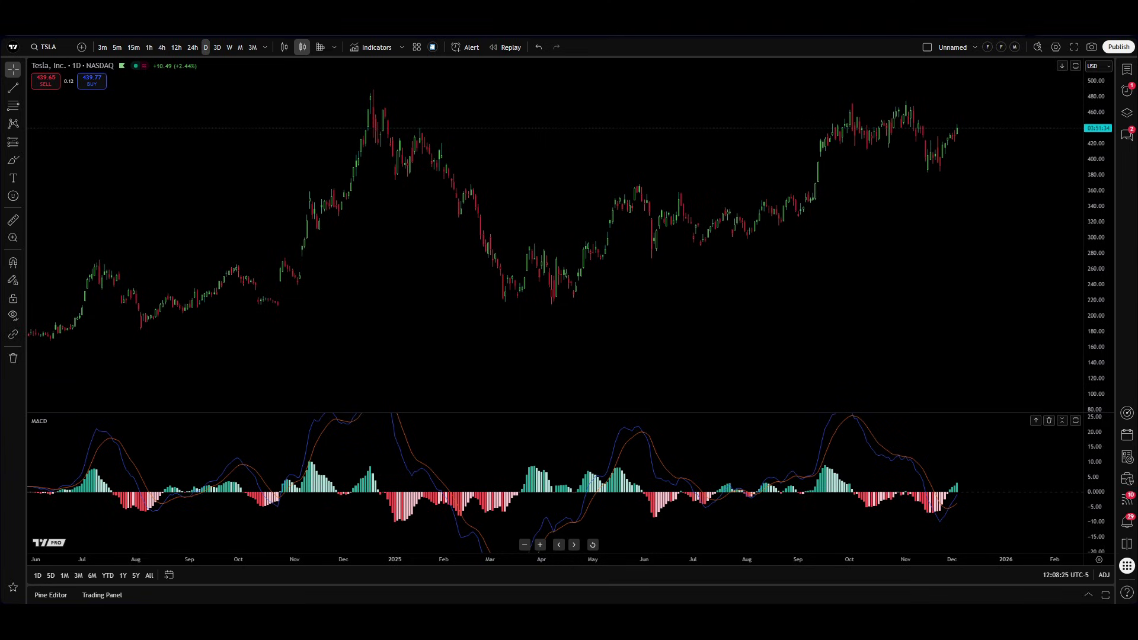
# Review the MACD indicator's input settings, including its lengths, source and signal smoothing, and close them without changes
pyautogui.moveTo(42, 421)
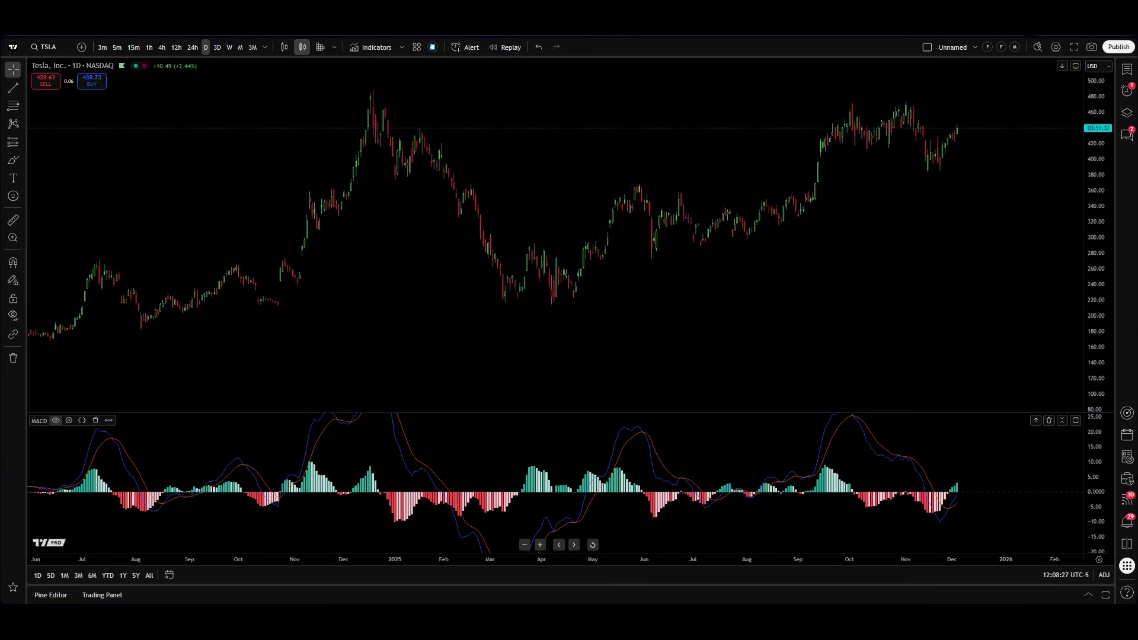
pyautogui.click(69, 420)
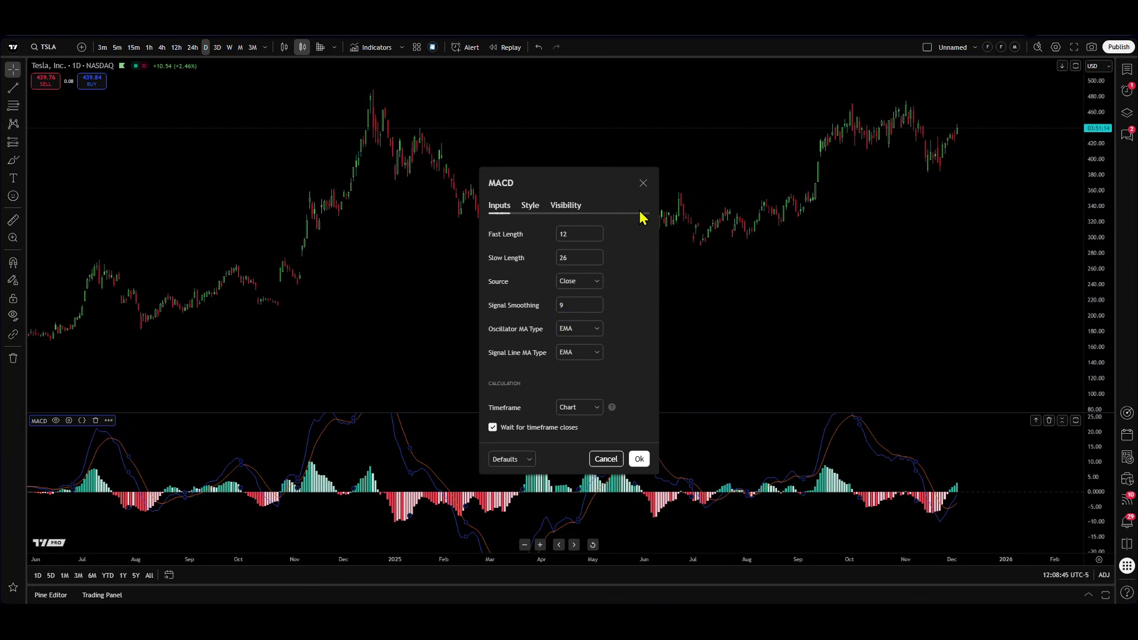
pyautogui.click(643, 183)
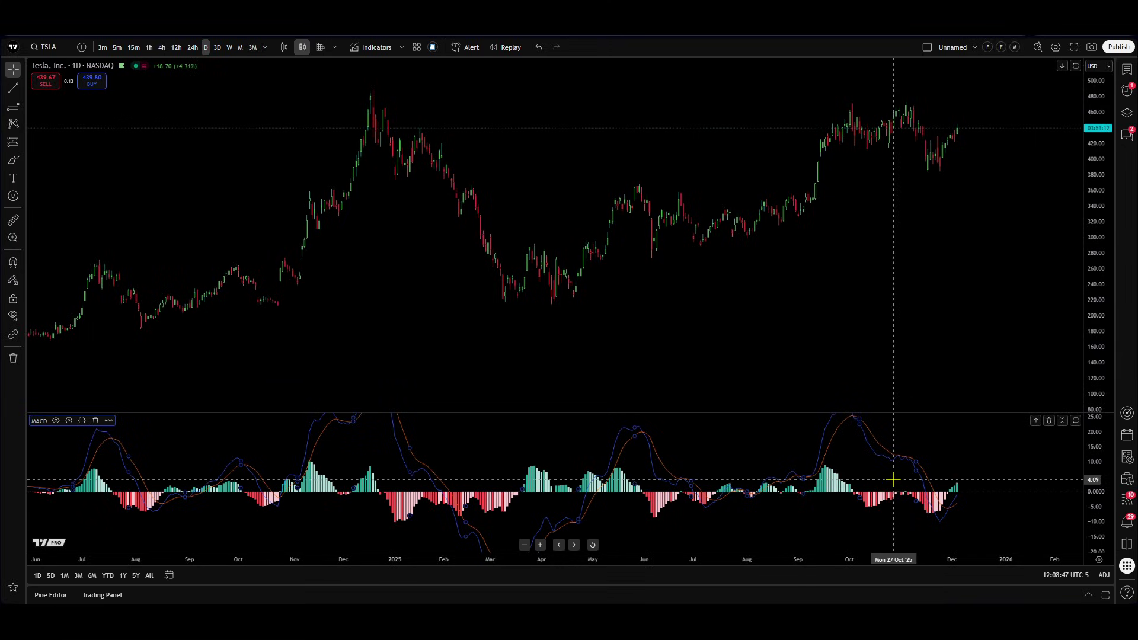